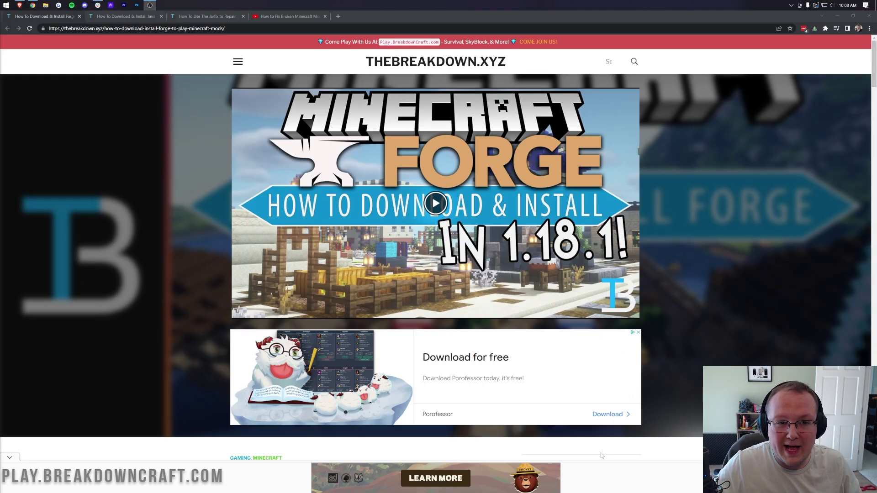
- View the How to Fix Broken Minecraft Mods video page, and return to the Forge install article
{"action": "left_click", "coordinate": [289, 16]}
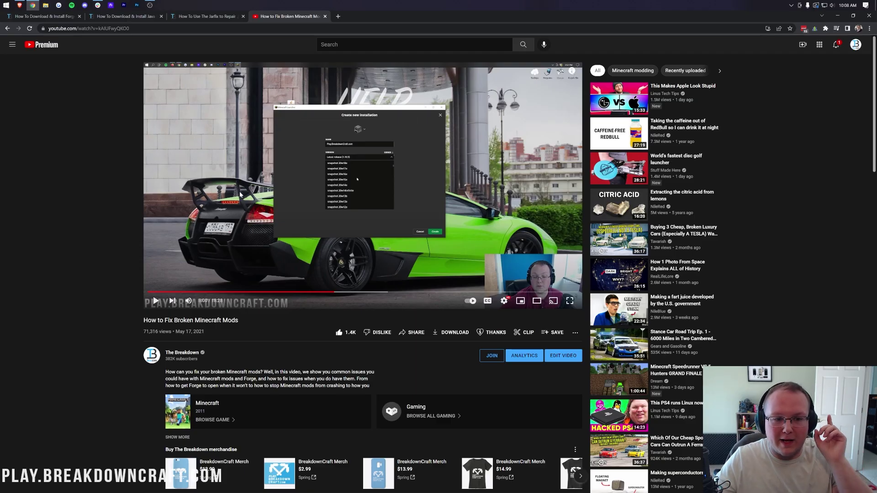
{"action": "left_click", "coordinate": [75, 17]}
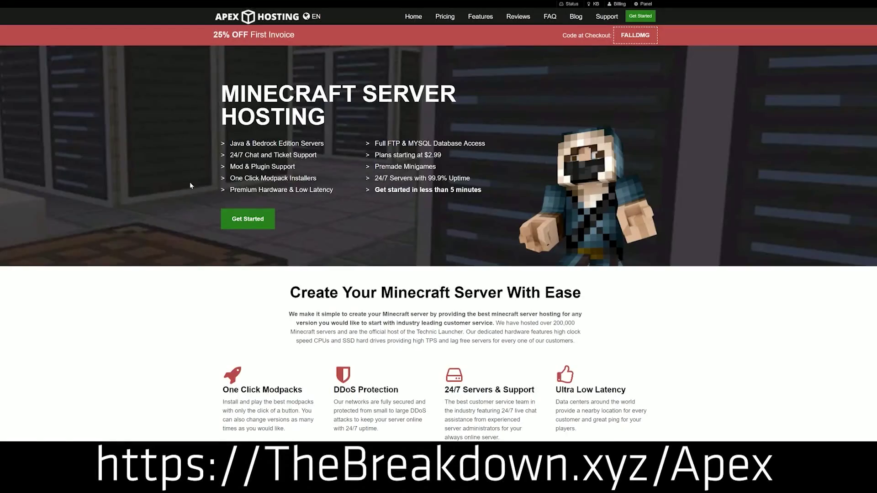
- Examine the Apex Hosting feature list, including server support, automated backups and instant setup
{"action": "scroll", "coordinate": [344, 275], "scroll_direction": "down", "scroll_amount": 1}
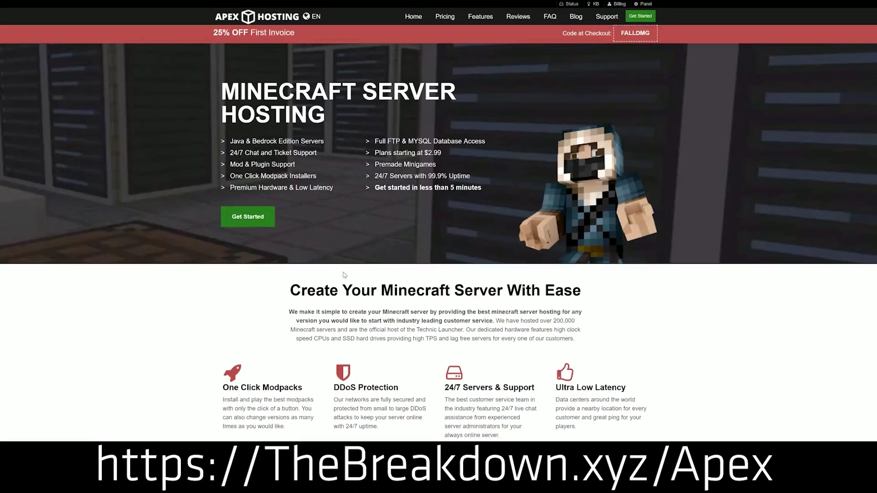
{"action": "scroll", "coordinate": [345, 275], "scroll_direction": "down", "scroll_amount": 4}
{"action": "left_click_drag", "start_coordinate": [223, 204], "coordinate": [535, 206]}
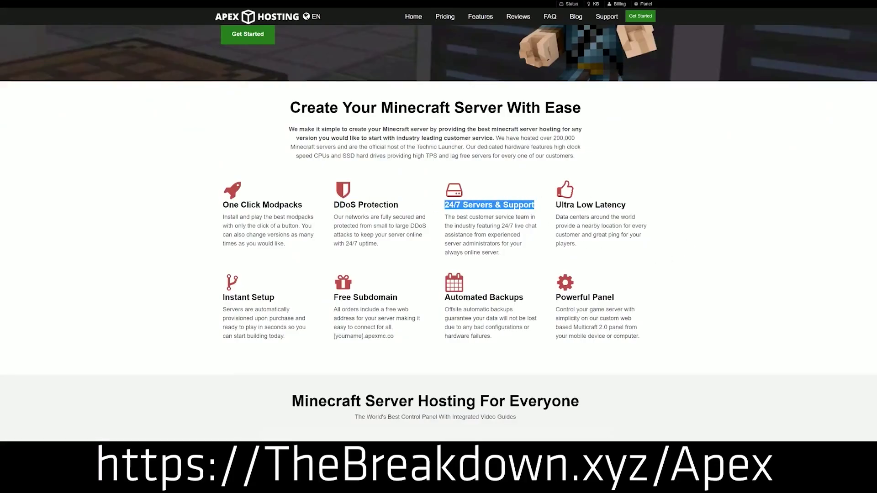
{"action": "left_click_drag", "start_coordinate": [444, 298], "coordinate": [550, 298]}
{"action": "left_click", "coordinate": [430, 300]}
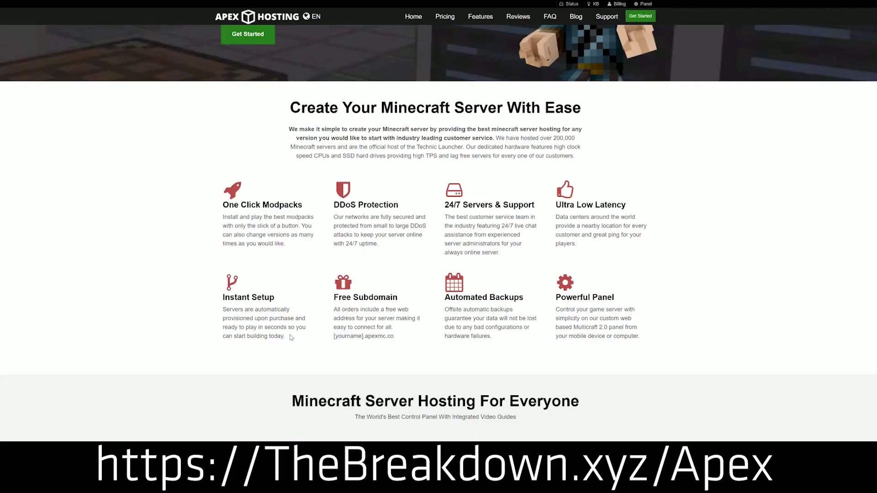
{"action": "left_click_drag", "start_coordinate": [286, 338], "coordinate": [223, 298]}
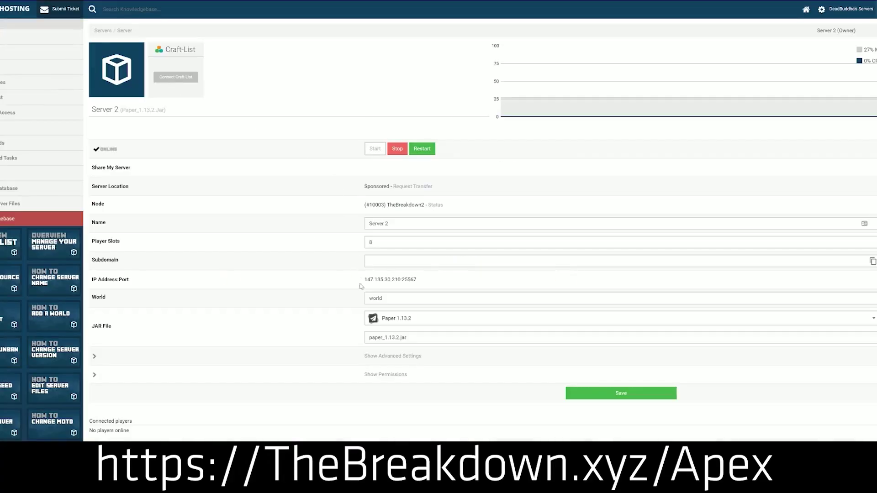
- Change the server's JAR file to Minecraft 1.15, confirming the version change and using the existing world
{"action": "left_click", "coordinate": [413, 325]}
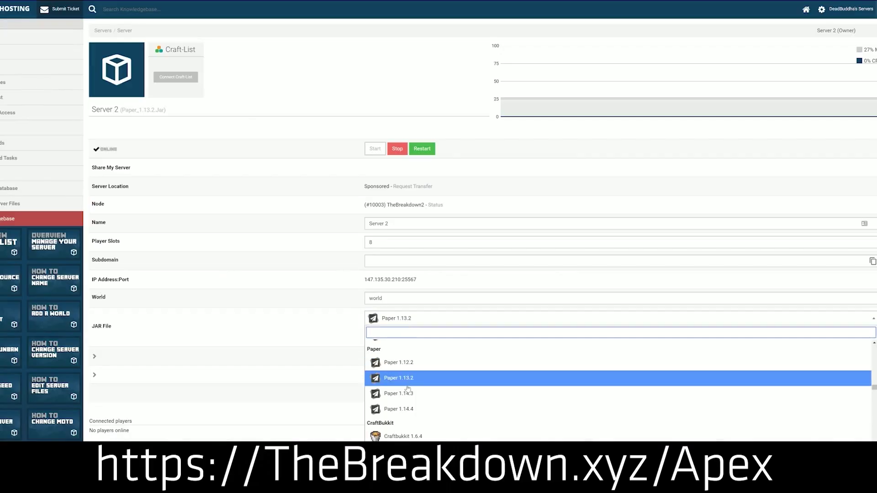
{"action": "scroll", "coordinate": [407, 392], "scroll_direction": "down", "scroll_amount": 3}
{"action": "scroll", "coordinate": [408, 395], "scroll_direction": "up", "scroll_amount": 5}
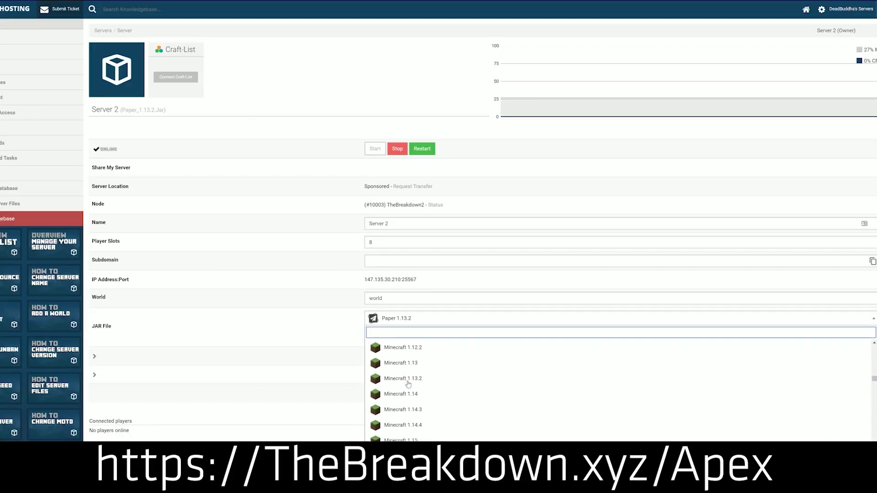
{"action": "scroll", "coordinate": [409, 393], "scroll_direction": "up", "scroll_amount": 4}
{"action": "scroll", "coordinate": [410, 393], "scroll_direction": "down", "scroll_amount": 1}
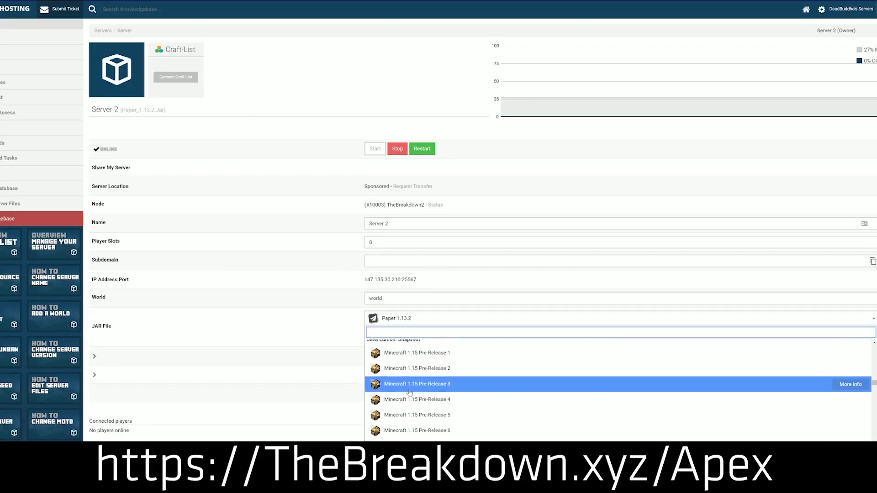
{"action": "scroll", "coordinate": [407, 394], "scroll_direction": "up", "scroll_amount": 5}
{"action": "scroll", "coordinate": [407, 396], "scroll_direction": "down", "scroll_amount": 2}
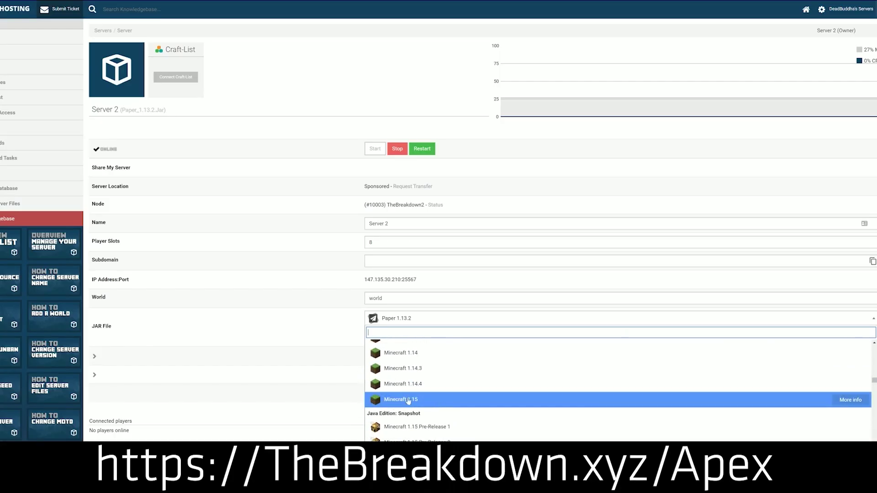
{"action": "left_click", "coordinate": [449, 400]}
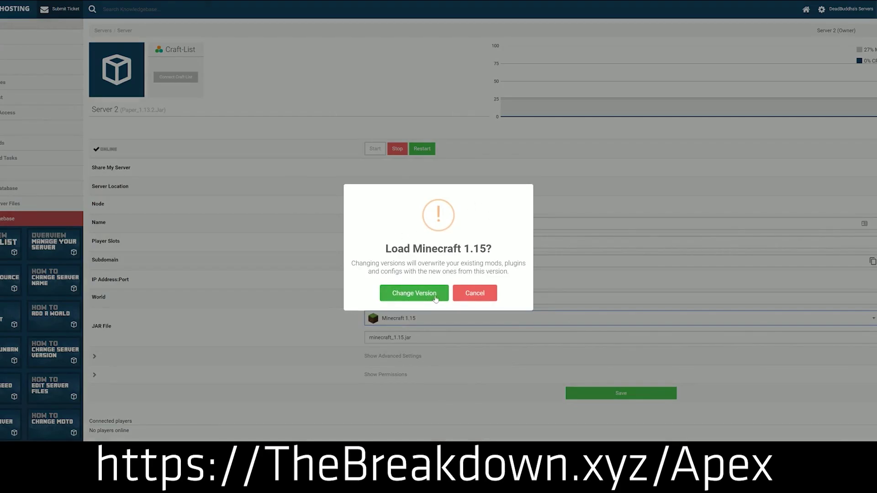
{"action": "left_click", "coordinate": [407, 292]}
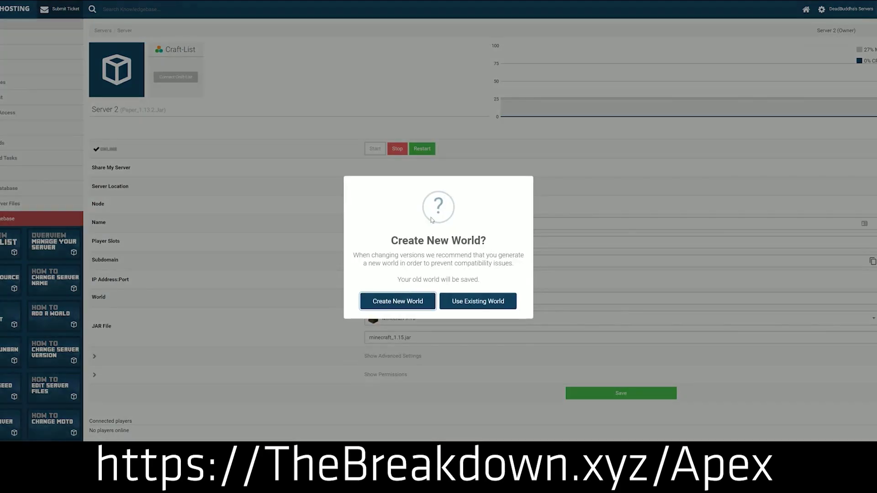
{"action": "left_click", "coordinate": [479, 303]}
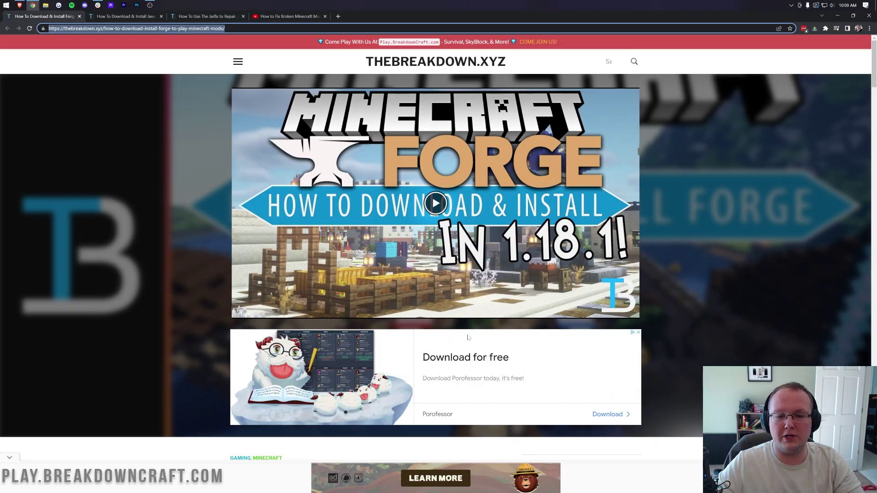
- Skim the article on installing Forge in Minecraft and open its Forge download link
{"action": "scroll", "coordinate": [458, 229], "scroll_direction": "down", "scroll_amount": 4}
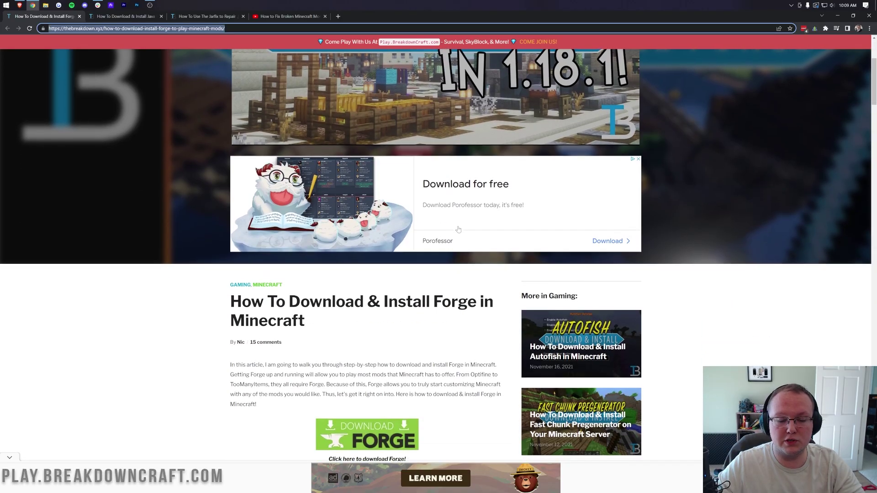
{"action": "scroll", "coordinate": [458, 229], "scroll_direction": "down", "scroll_amount": 5}
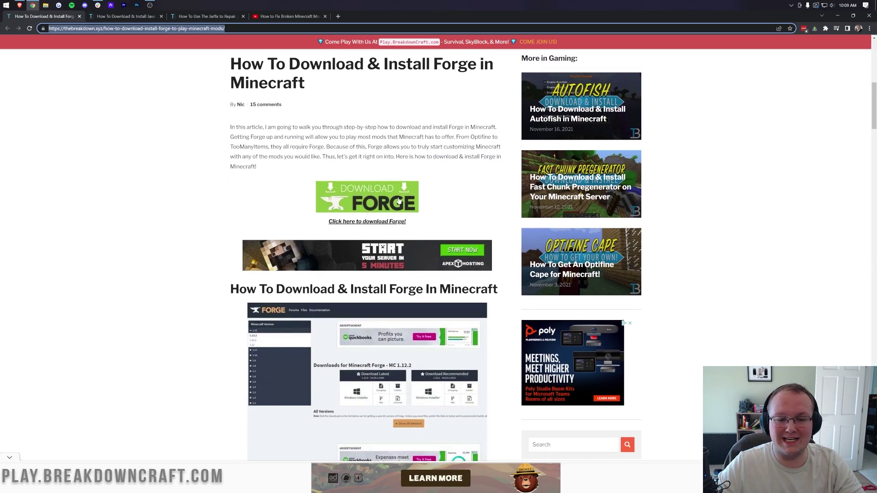
{"action": "scroll", "coordinate": [366, 143], "scroll_direction": "down", "scroll_amount": 10}
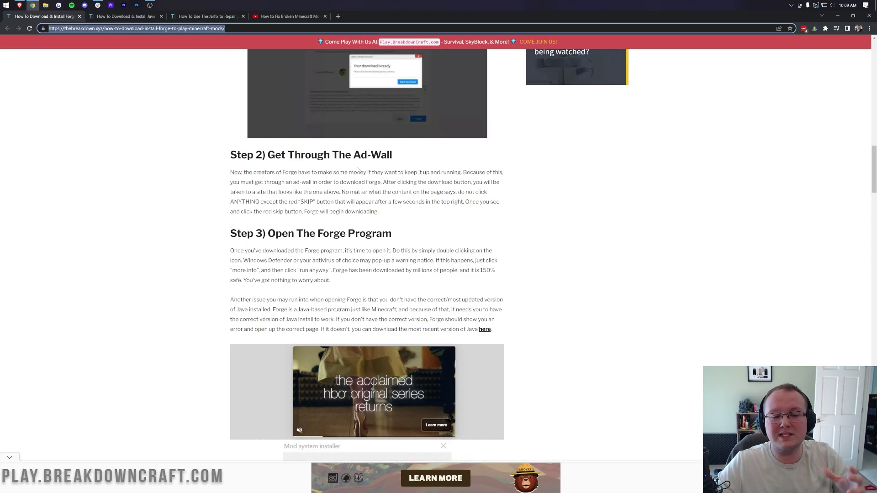
{"action": "scroll", "coordinate": [357, 170], "scroll_direction": "down", "scroll_amount": 10}
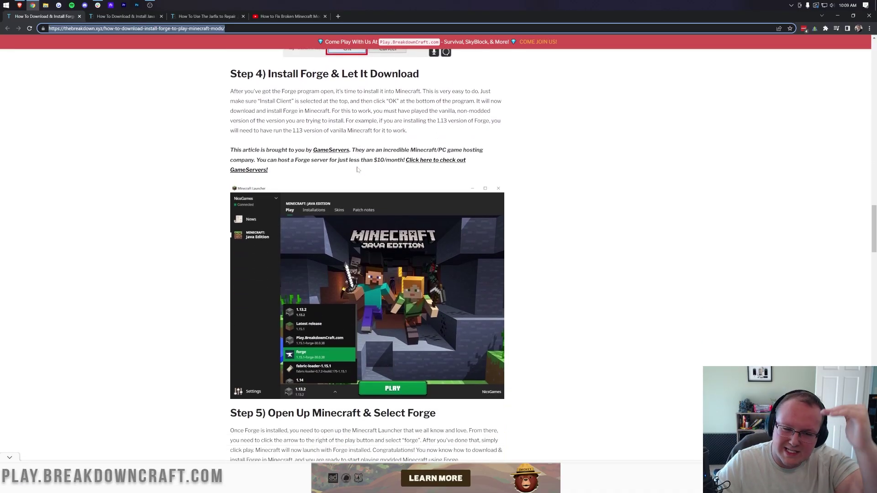
{"action": "scroll", "coordinate": [358, 166], "scroll_direction": "down", "scroll_amount": 2}
{"action": "scroll", "coordinate": [359, 187], "scroll_direction": "up", "scroll_amount": 20}
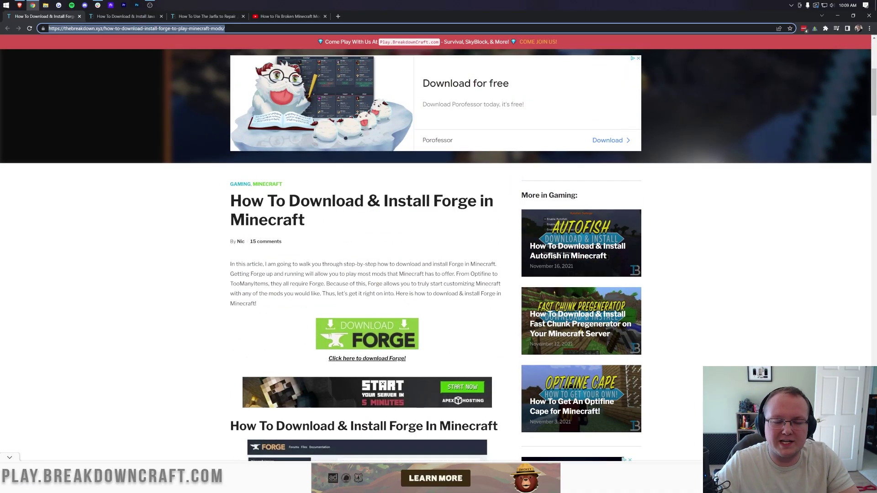
{"action": "scroll", "coordinate": [347, 215], "scroll_direction": "down", "scroll_amount": 2}
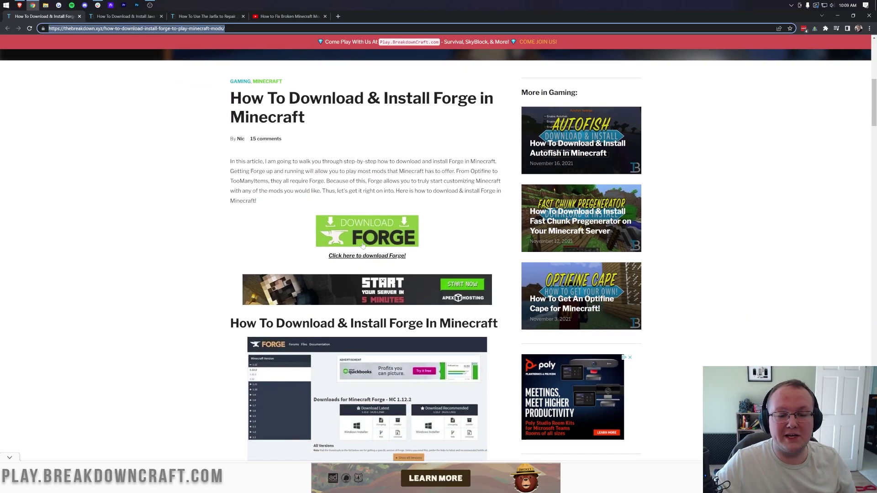
{"action": "left_click", "coordinate": [363, 244]}
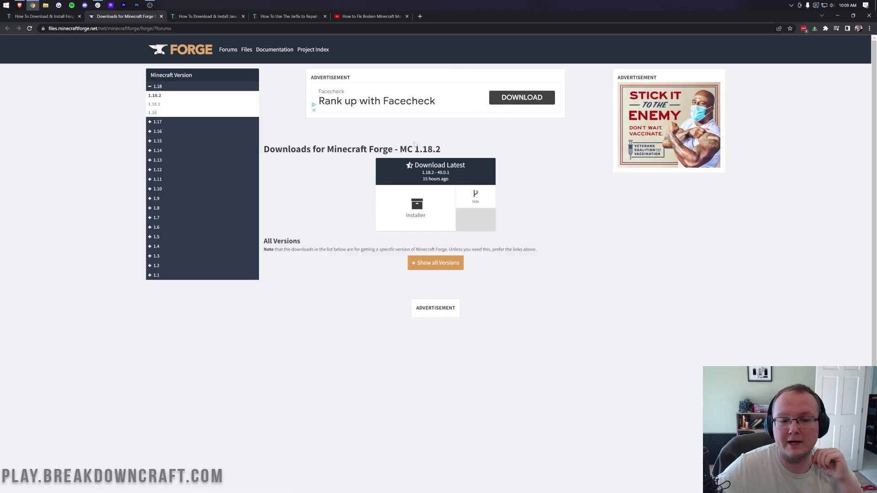
- Download the latest Forge installer for Minecraft 1.18.2, skipping the advertisement page
{"action": "left_click_drag", "start_coordinate": [399, 148], "coordinate": [440, 149]}
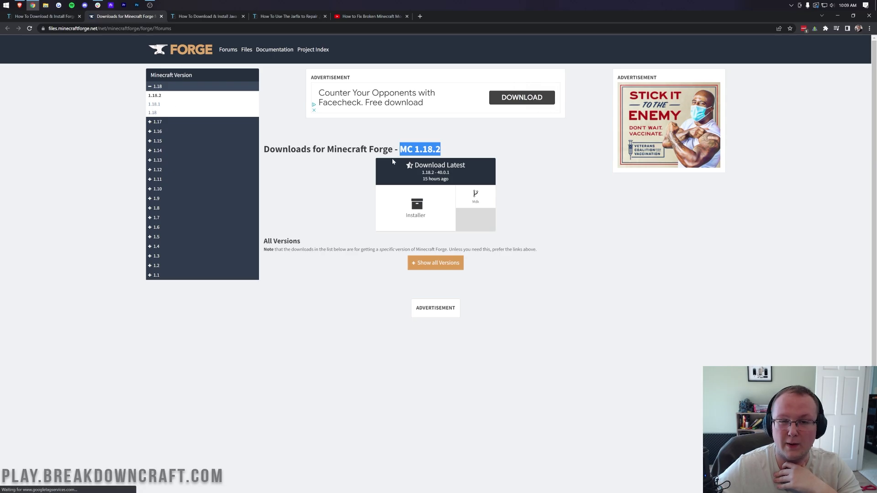
{"action": "left_click", "coordinate": [433, 143]}
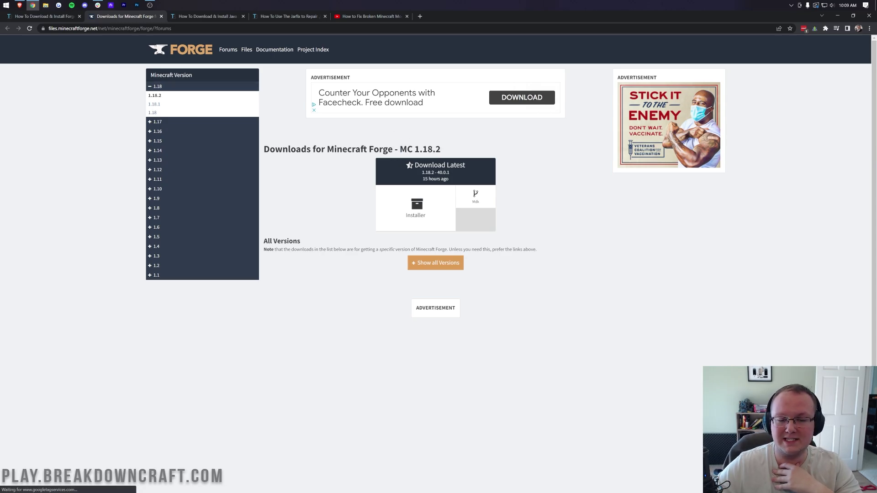
{"action": "left_click_drag", "start_coordinate": [414, 148], "coordinate": [441, 149]}
{"action": "left_click", "coordinate": [439, 151]}
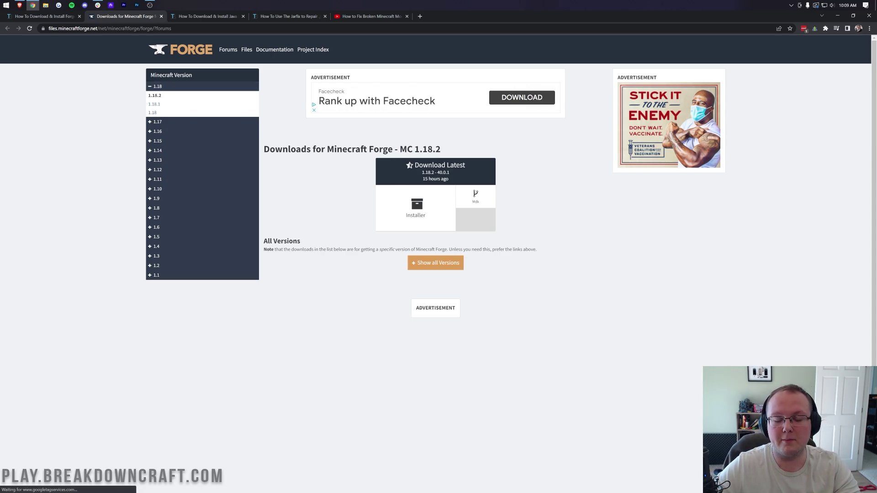
{"action": "left_click", "coordinate": [429, 192]}
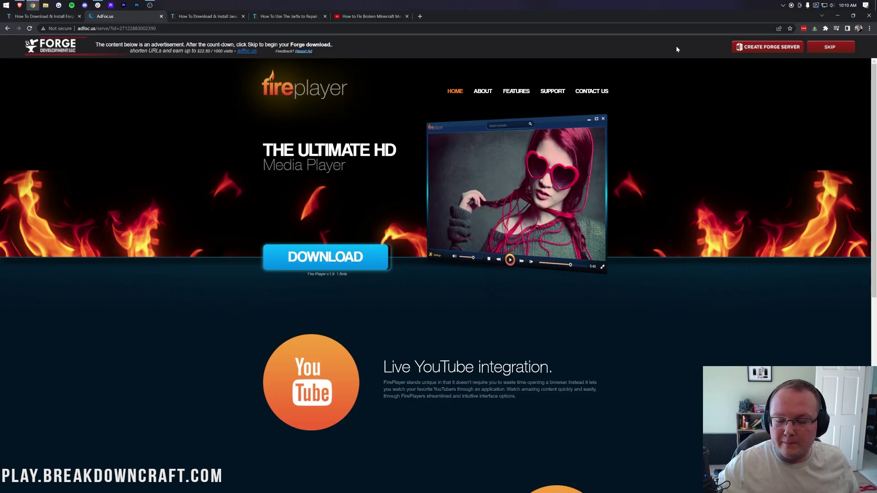
{"action": "left_click", "coordinate": [830, 52]}
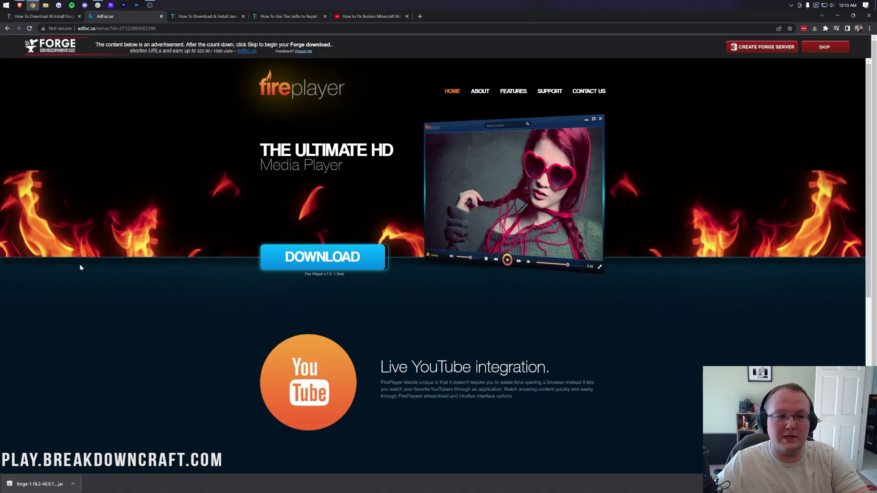
- Minimize the browser and open the Downloads folder by searching the system for "down"
{"action": "left_click", "coordinate": [217, 17]}
{"action": "left_click", "coordinate": [838, 16]}
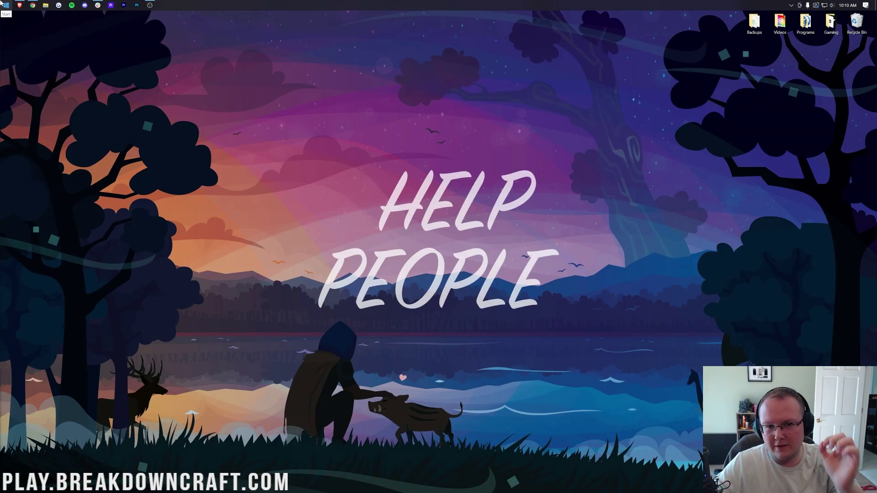
{"action": "left_click", "coordinate": [1, 2]}
{"action": "type", "text": "down"}
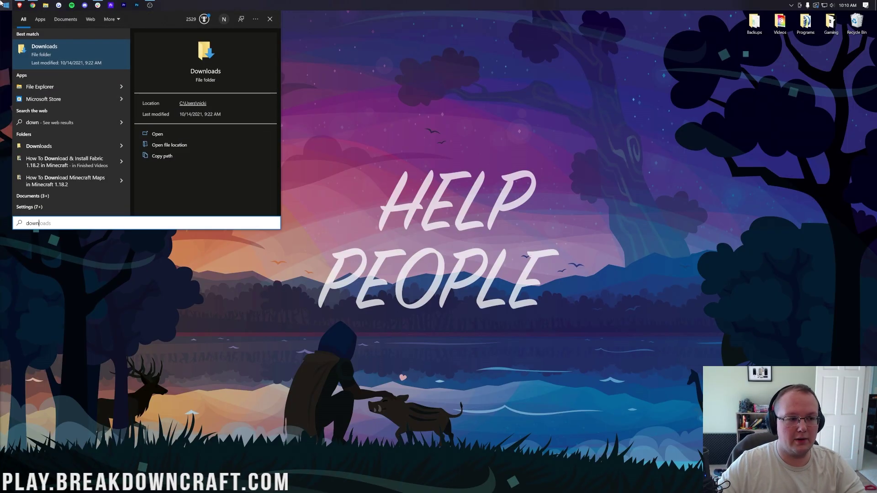
{"action": "left_click", "coordinate": [55, 57]}
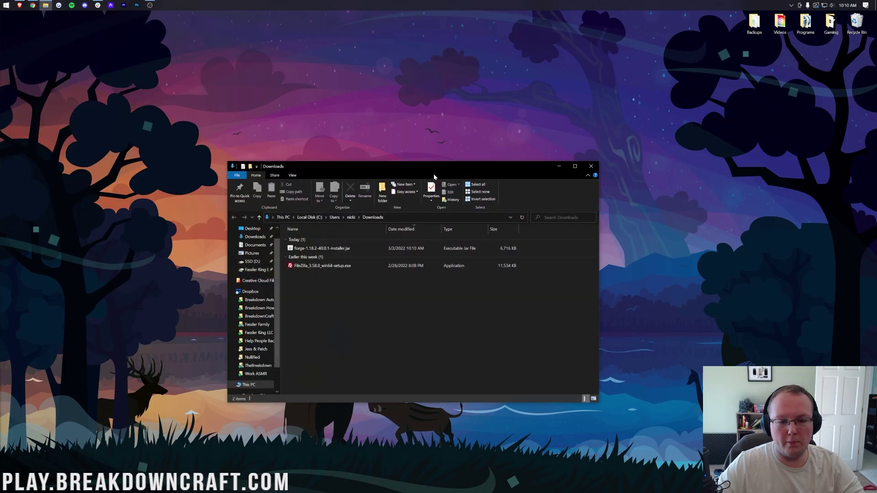
- Move forge-1.18.2-40.0.1-installer.jar from Downloads to the desktop and close the folder window
{"action": "left_click_drag", "start_coordinate": [409, 164], "coordinate": [421, 133]}
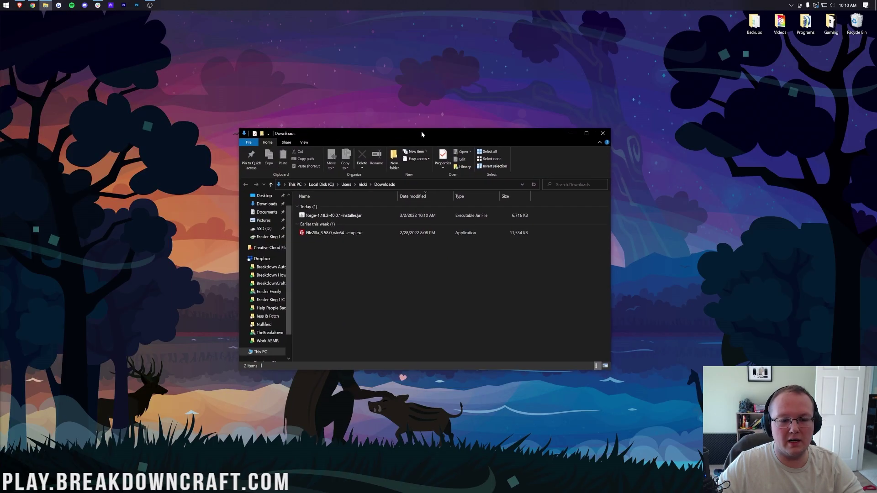
{"action": "left_click", "coordinate": [333, 216]}
{"action": "left_click_drag", "start_coordinate": [333, 219], "coordinate": [452, 94]}
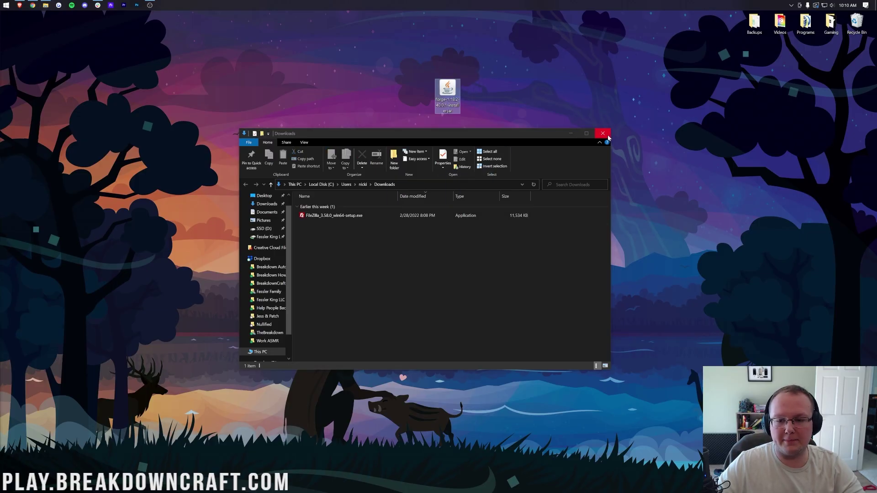
{"action": "left_click", "coordinate": [603, 133]}
- Open the Forge installer on the desktop with Java(TM) Platform SE binary
{"action": "left_click", "coordinate": [448, 89]}
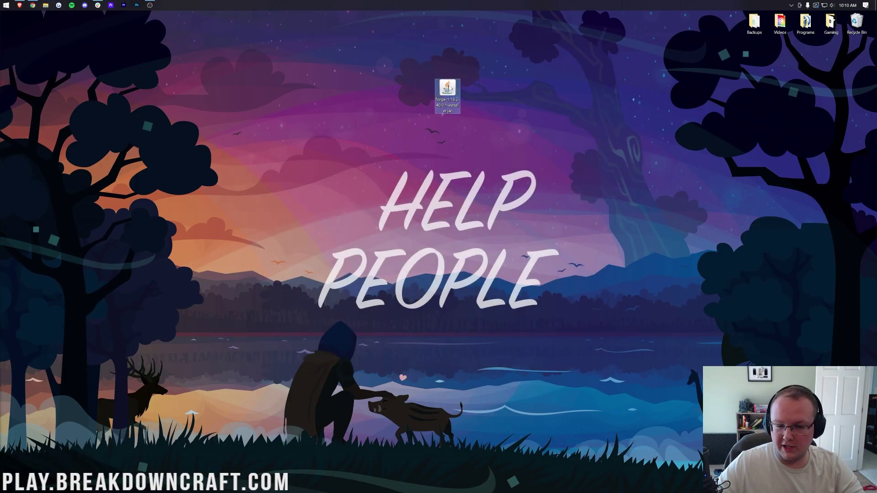
{"action": "left_click", "coordinate": [466, 147]}
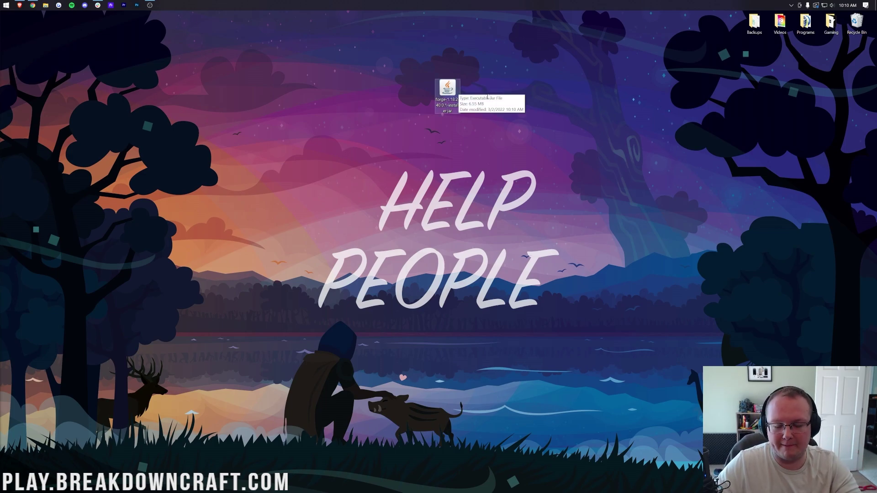
{"action": "right_click", "coordinate": [447, 93]}
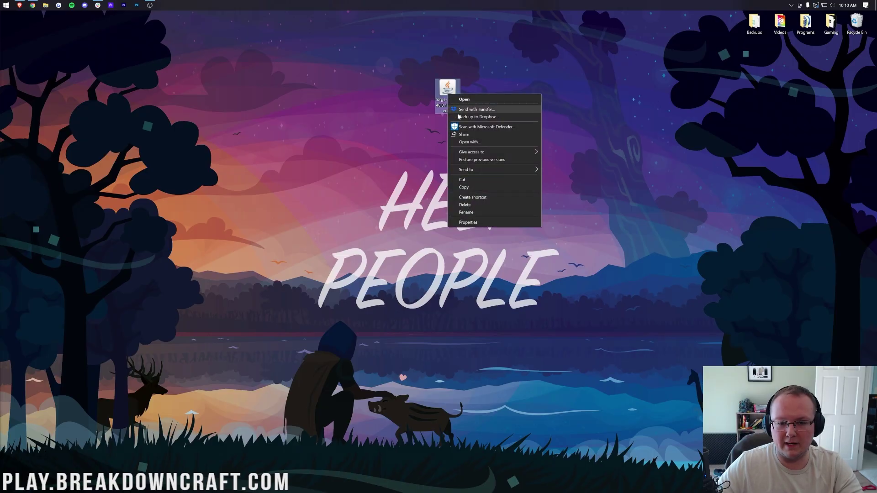
{"action": "left_click", "coordinate": [470, 141]}
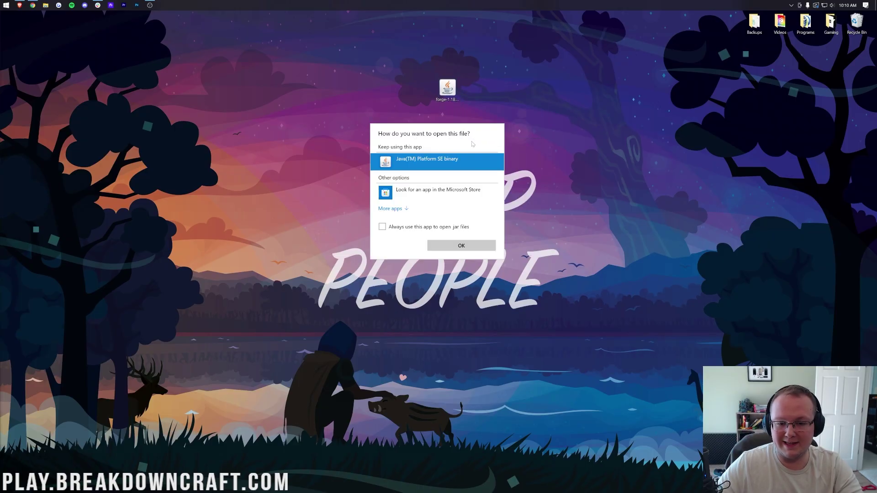
{"action": "left_click", "coordinate": [457, 249]}
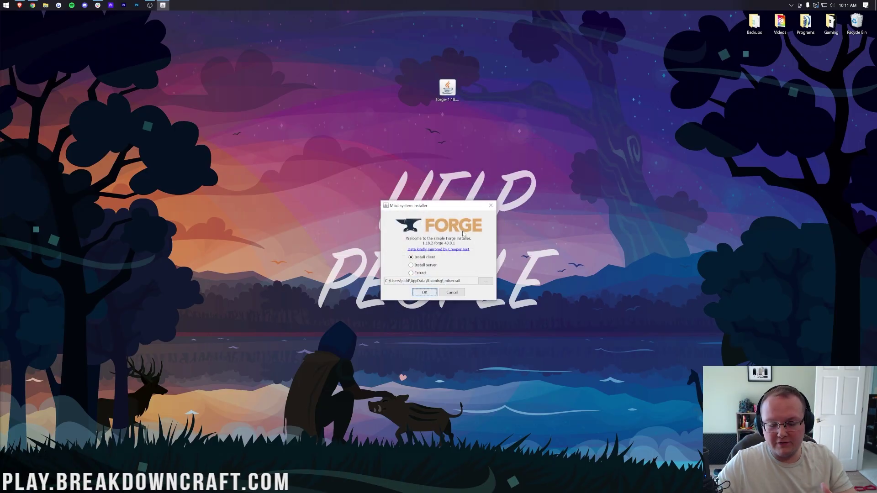
- Close the Forge installer, look over the Java download and Jarfix repair articles in the browser, and minimize it
{"action": "left_click", "coordinate": [490, 206]}
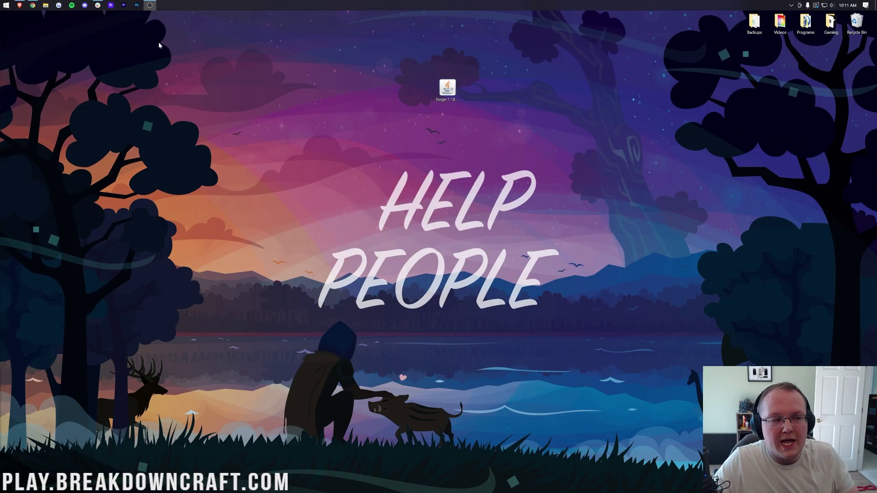
{"action": "left_click", "coordinate": [32, 5]}
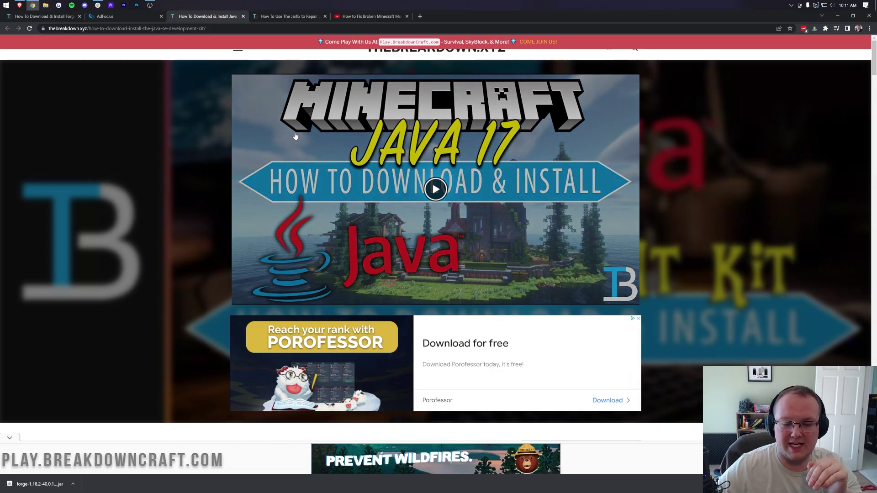
{"action": "scroll", "coordinate": [167, 181], "scroll_direction": "down", "scroll_amount": 5}
{"action": "scroll", "coordinate": [297, 135], "scroll_direction": "down", "scroll_amount": 3}
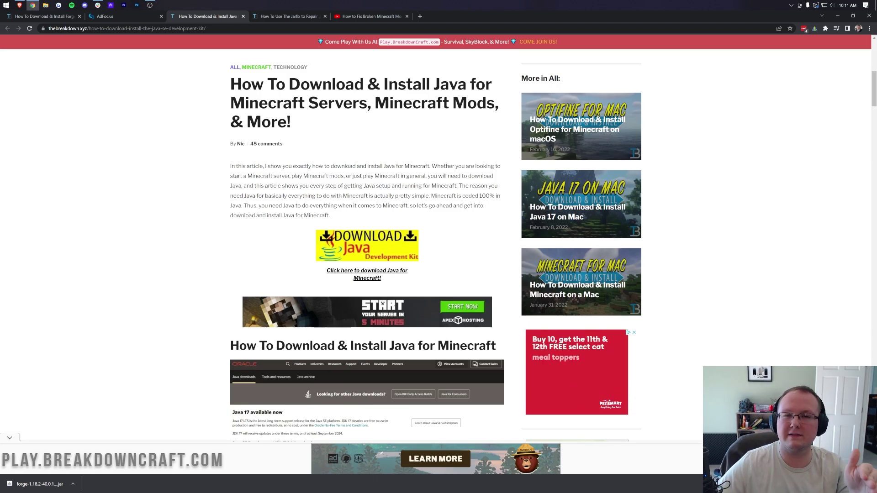
{"action": "left_click", "coordinate": [299, 17]}
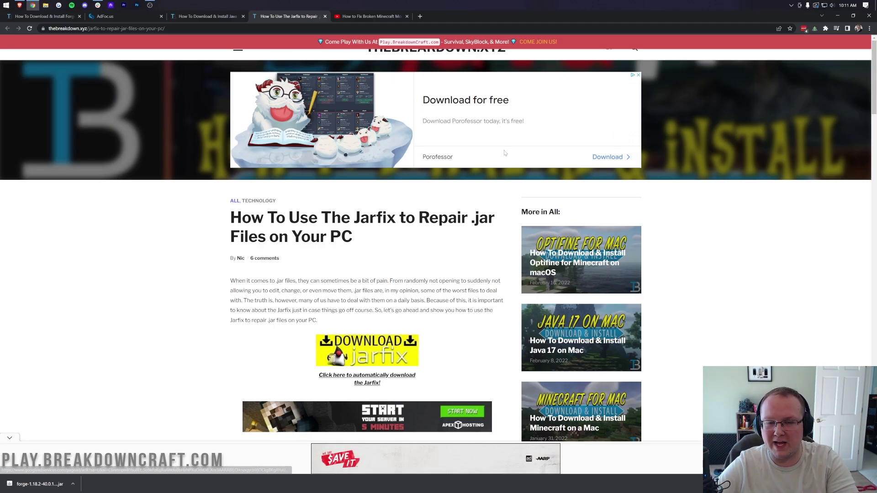
{"action": "left_click", "coordinate": [837, 15]}
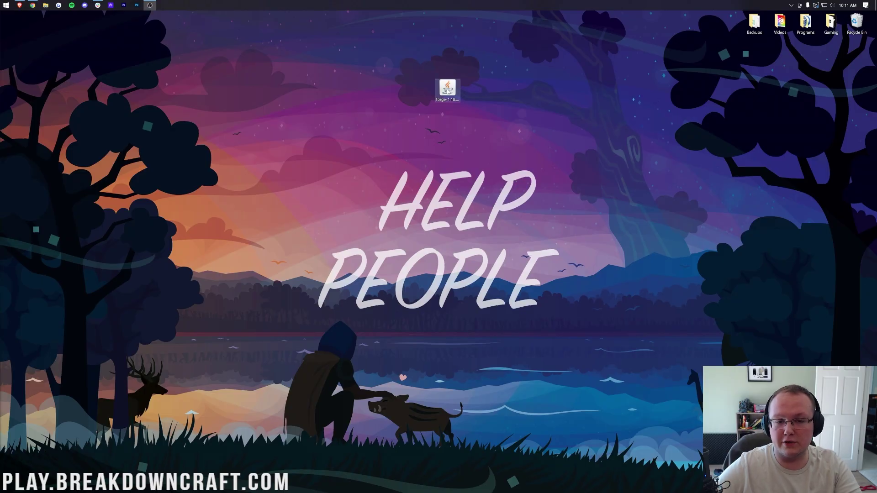
- Reopen the Forge installer on the desktop with Java(TM) Platform SE binary and install the client into the default .minecraft folder
{"action": "right_click", "coordinate": [447, 91]}
{"action": "left_click", "coordinate": [506, 137]}
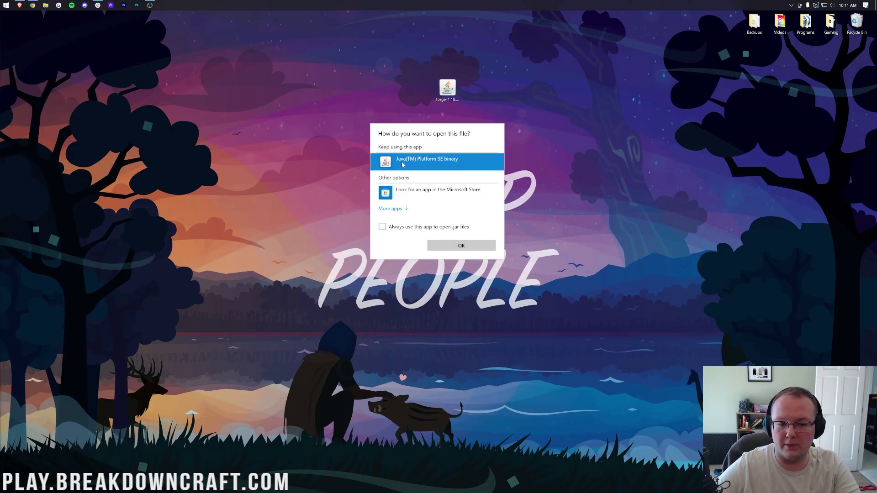
{"action": "left_click", "coordinate": [455, 245]}
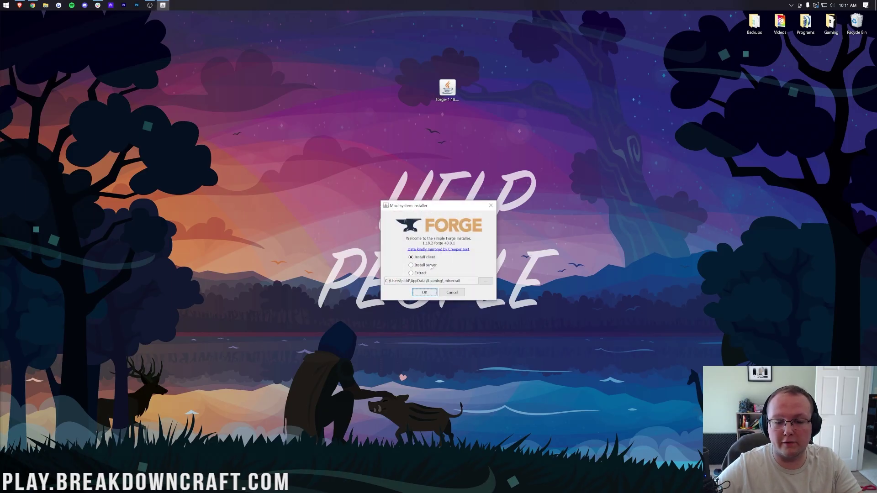
{"action": "left_click", "coordinate": [424, 292]}
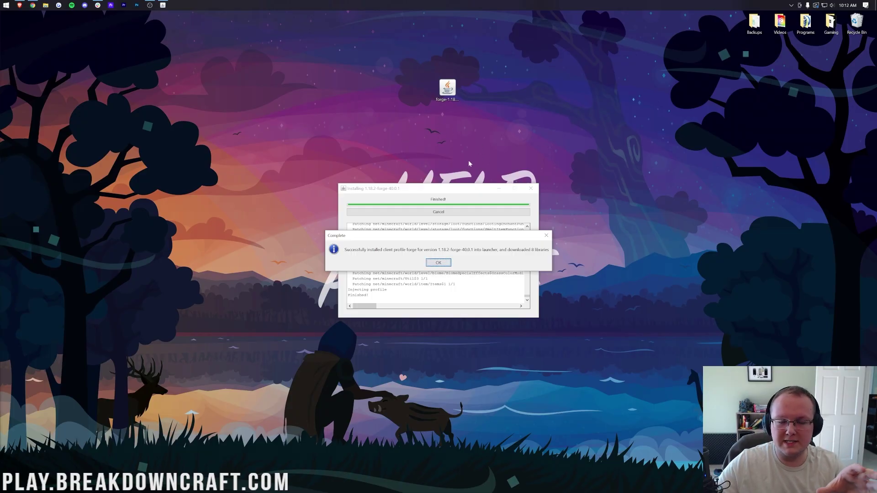
- Close the completed Forge installation and move forge-1.18.2-40.0.1-installer.jar to the Recycle Bin
{"action": "right_click", "coordinate": [454, 93]}
{"action": "key", "text": "Escape"}
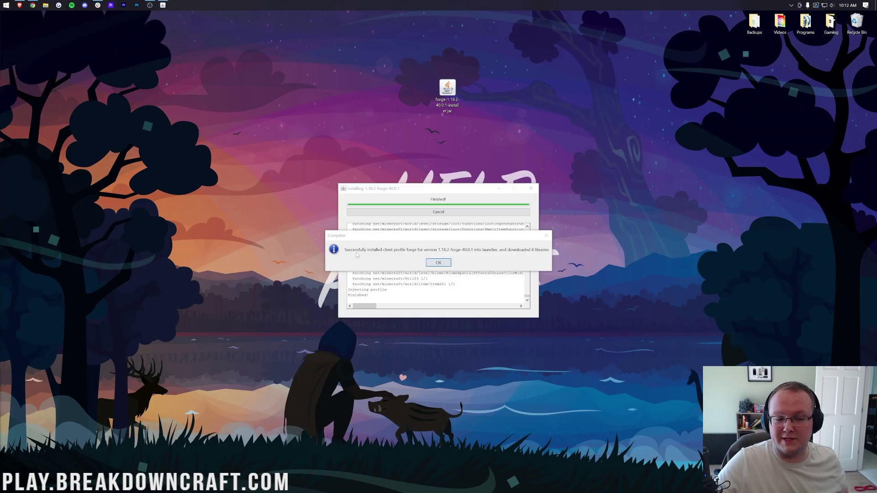
{"action": "left_click", "coordinate": [439, 263]}
{"action": "left_click_drag", "start_coordinate": [447, 87], "coordinate": [856, 21]}
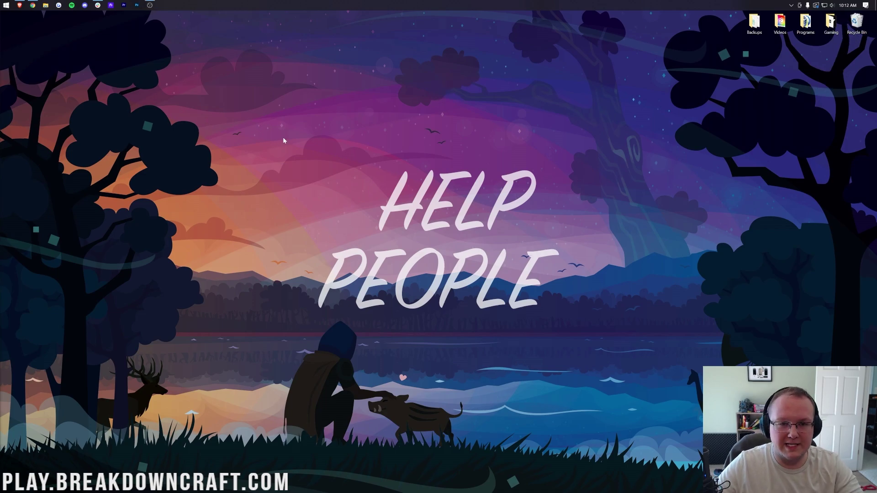
- Open the Minecraft Launcher and check which Java Edition installation is selected for play
{"action": "left_click", "coordinate": [6, 5]}
{"action": "left_click", "coordinate": [496, 297]}
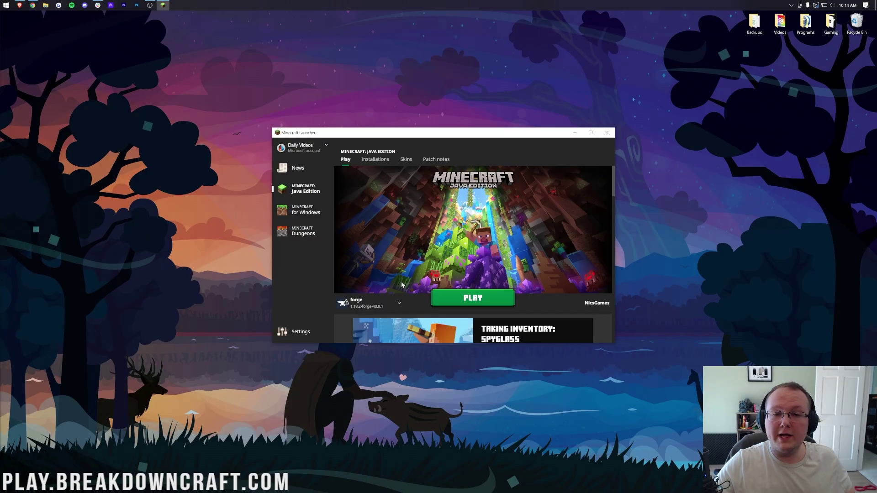
{"action": "mouse_move", "coordinate": [388, 306]}
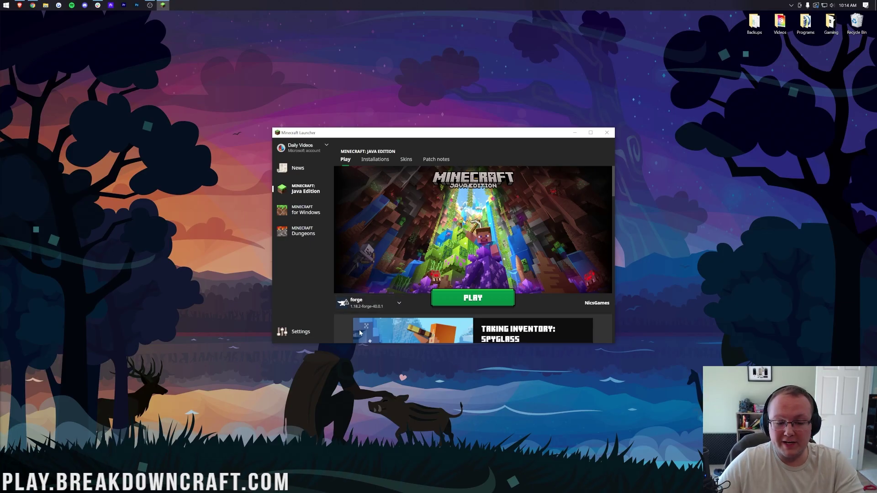
{"action": "mouse_move", "coordinate": [359, 310]}
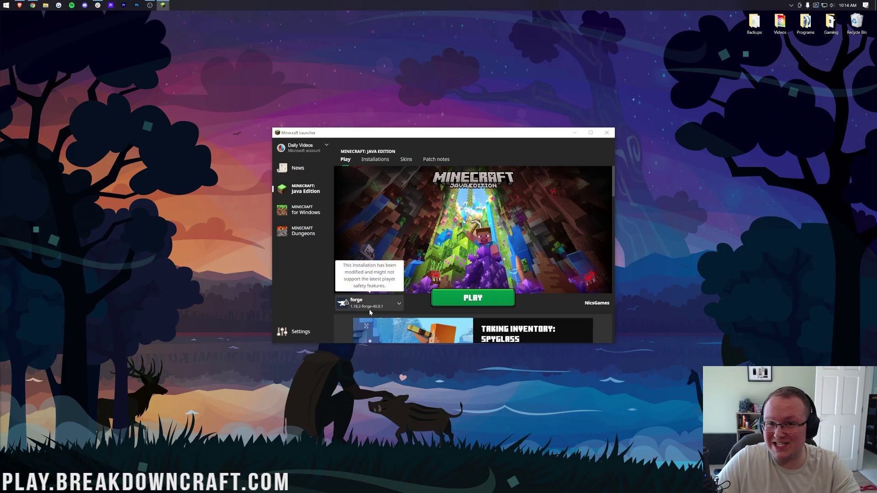
- Preview the launch prompt of the forge installation, cancel it, and look through the selectable installations without changing the selection
{"action": "left_click", "coordinate": [475, 298]}
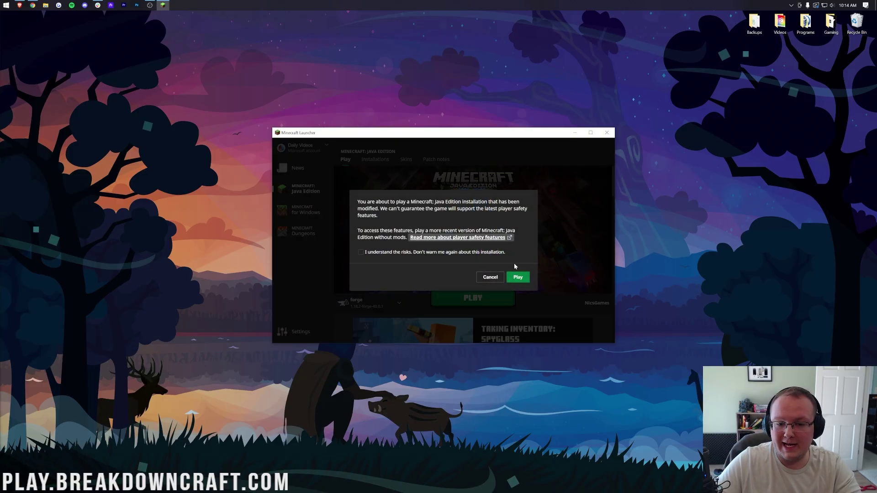
{"action": "left_click", "coordinate": [491, 277]}
{"action": "mouse_move", "coordinate": [353, 302]}
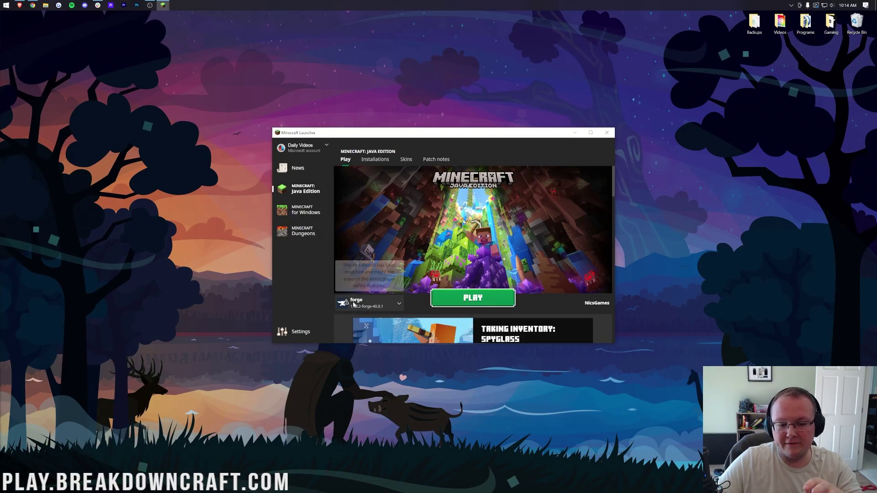
{"action": "left_click", "coordinate": [399, 304]}
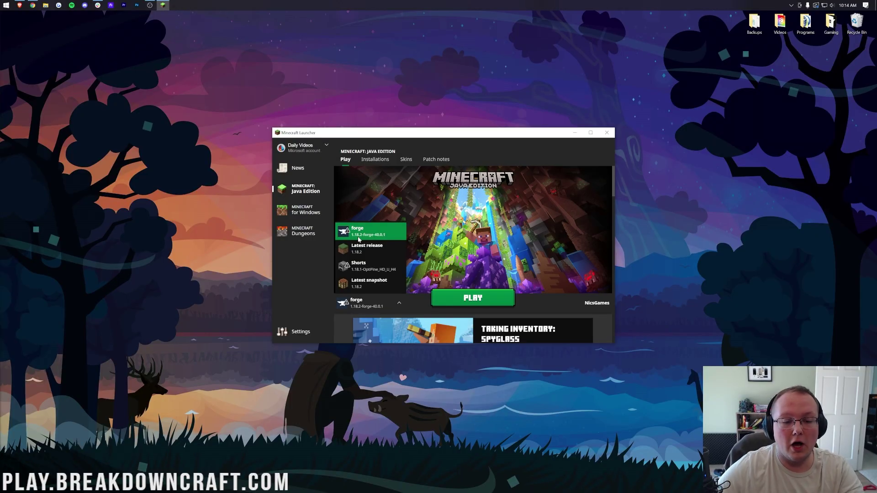
{"action": "left_click", "coordinate": [376, 203]}
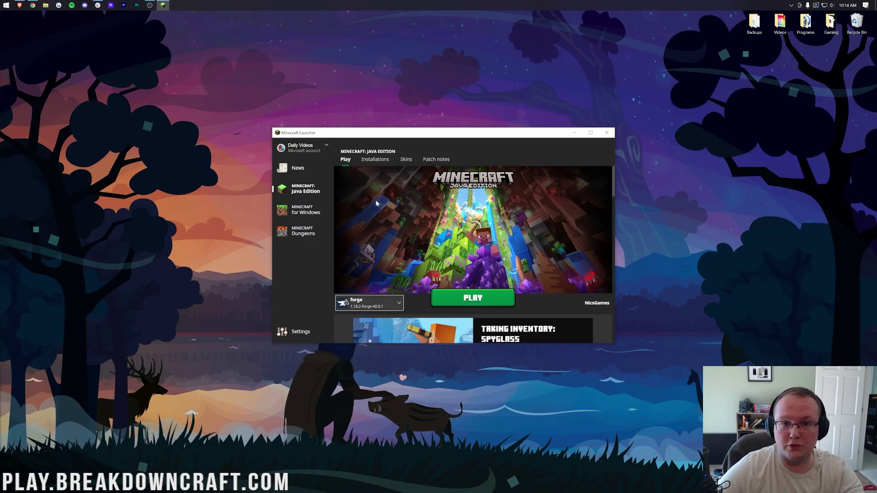
- Show the Java Edition installations with Modded versions included, and bring up and cancel the launch prompt for the forge installation
{"action": "left_click", "coordinate": [370, 161]}
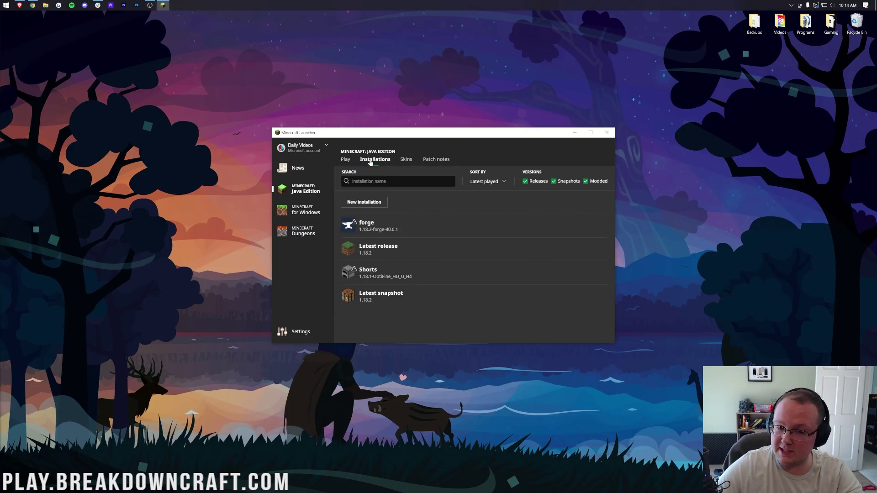
{"action": "left_click", "coordinate": [591, 181]}
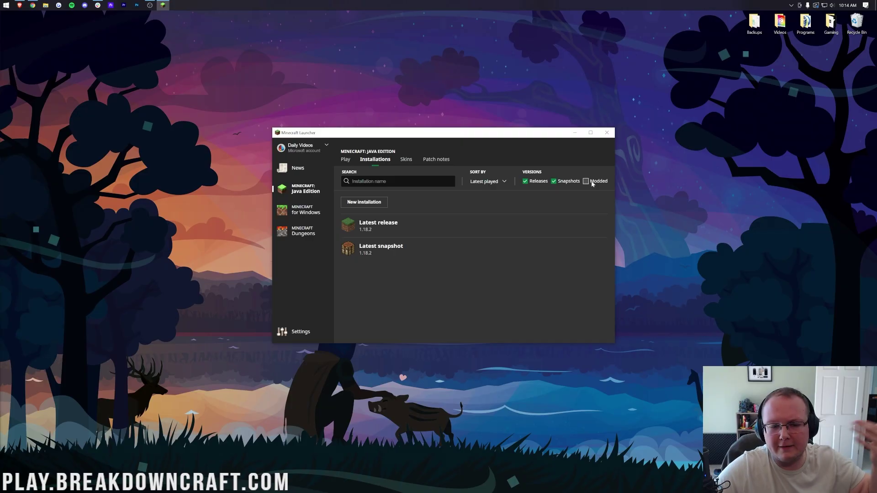
{"action": "left_click", "coordinate": [592, 182]}
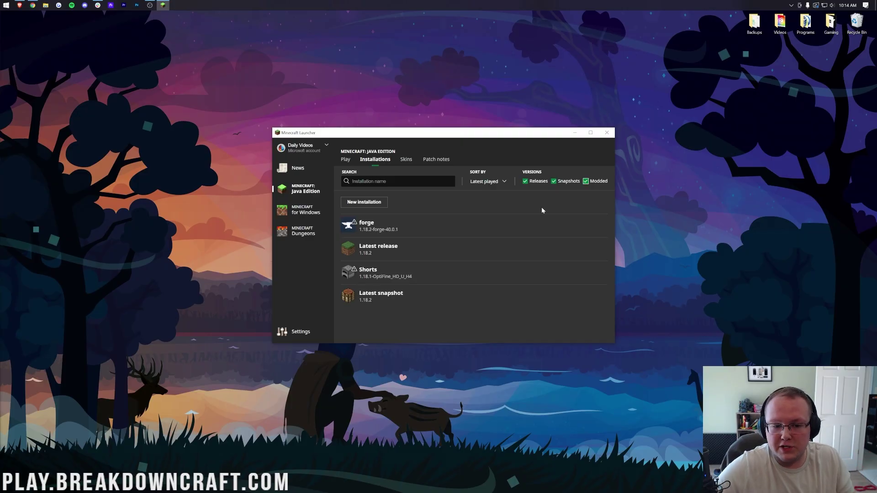
{"action": "left_click", "coordinate": [567, 225]}
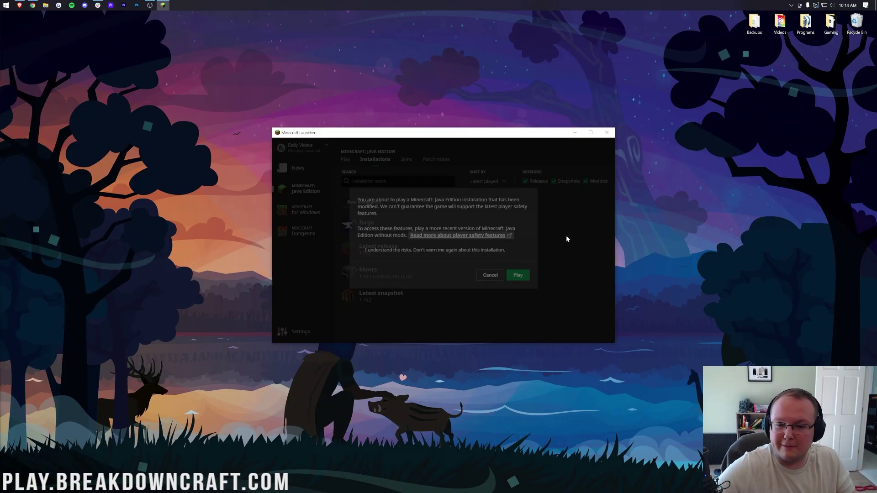
{"action": "left_click", "coordinate": [494, 280]}
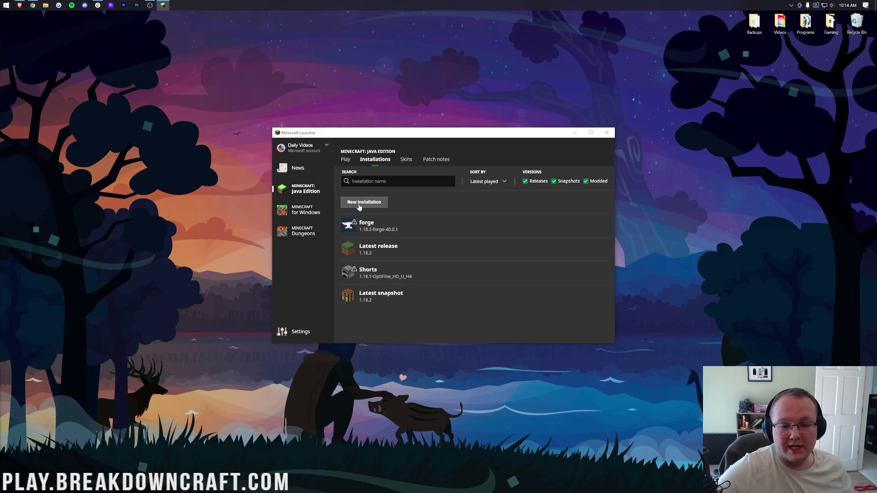
- Start a new Java Edition installation and name it Play.BreakdownCraft.com
{"action": "left_click", "coordinate": [360, 203]}
{"action": "left_click", "coordinate": [398, 206]}
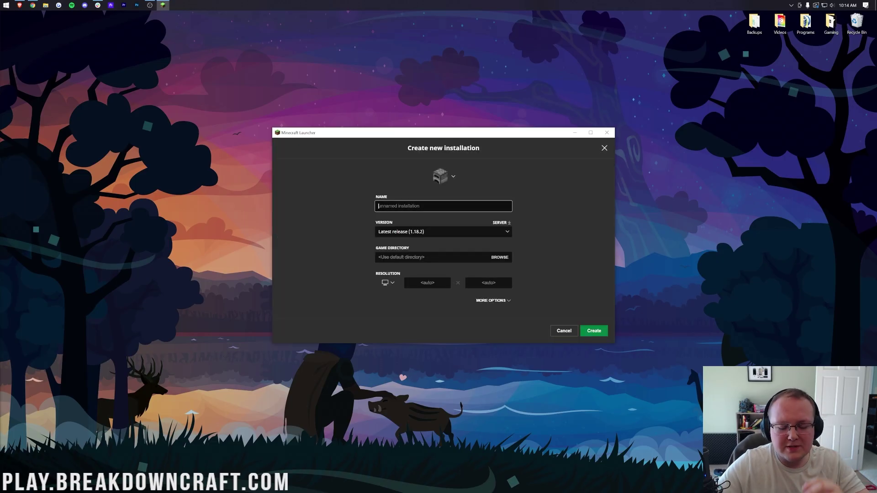
{"action": "type", "text": "Play.Breakdo"}
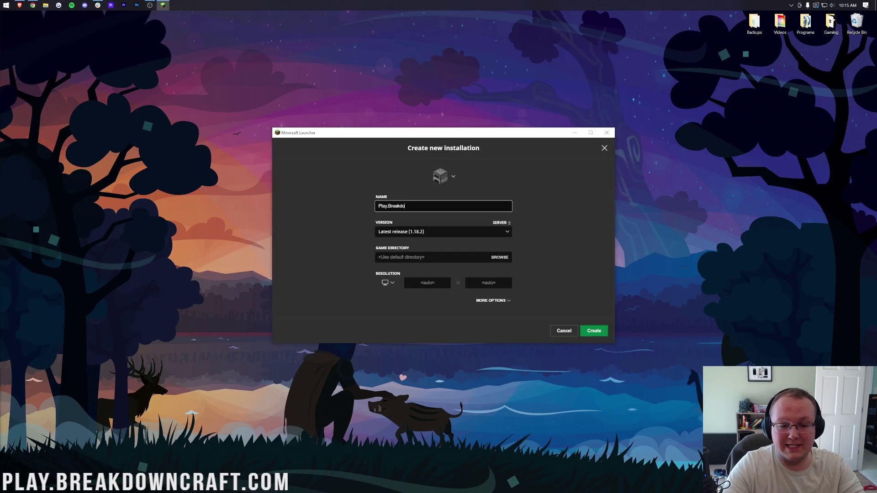
{"action": "type", "text": "wnCraft.com"}
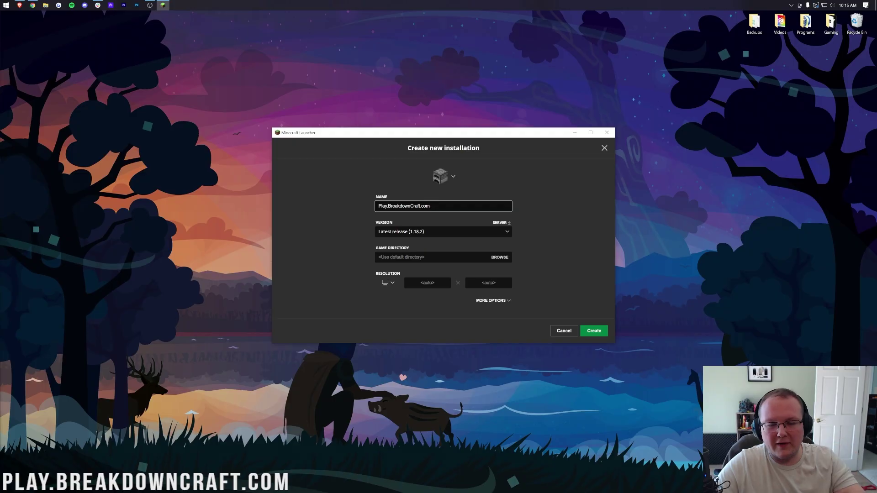
{"action": "key", "text": "ctrl+a"}
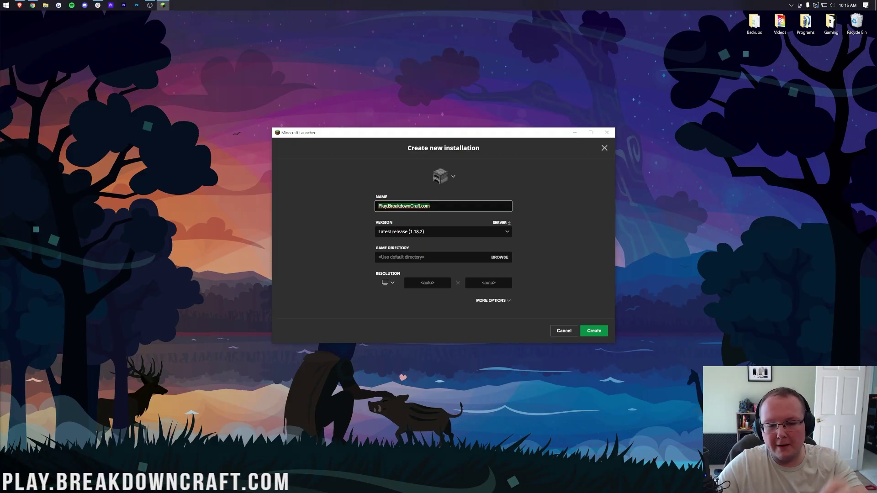
{"action": "left_click", "coordinate": [359, 230]}
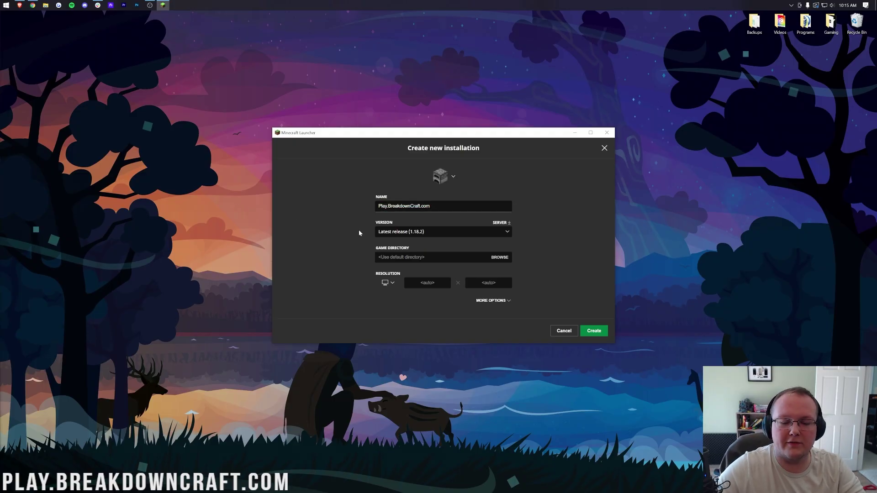
- Set the new installation's version to release 1.18.2-forge-40.0.1
{"action": "left_click", "coordinate": [430, 234]}
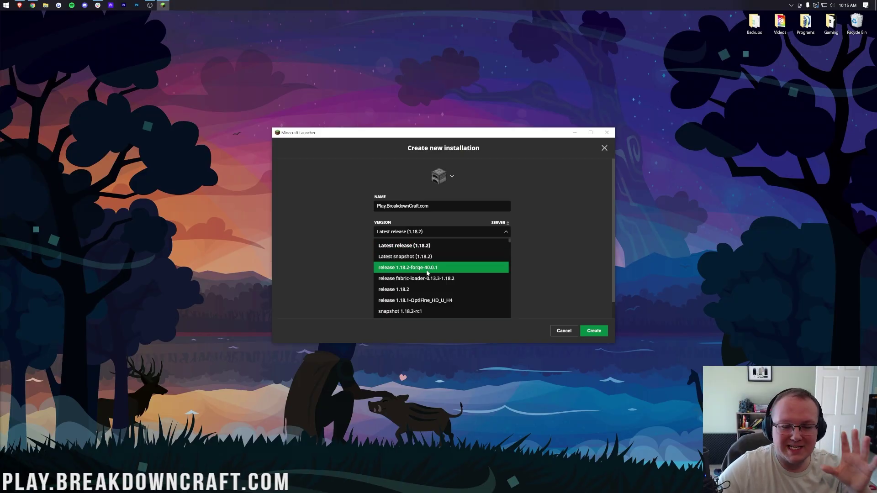
{"action": "scroll", "coordinate": [429, 273], "scroll_direction": "down", "scroll_amount": 5}
{"action": "scroll", "coordinate": [427, 274], "scroll_direction": "up", "scroll_amount": 5}
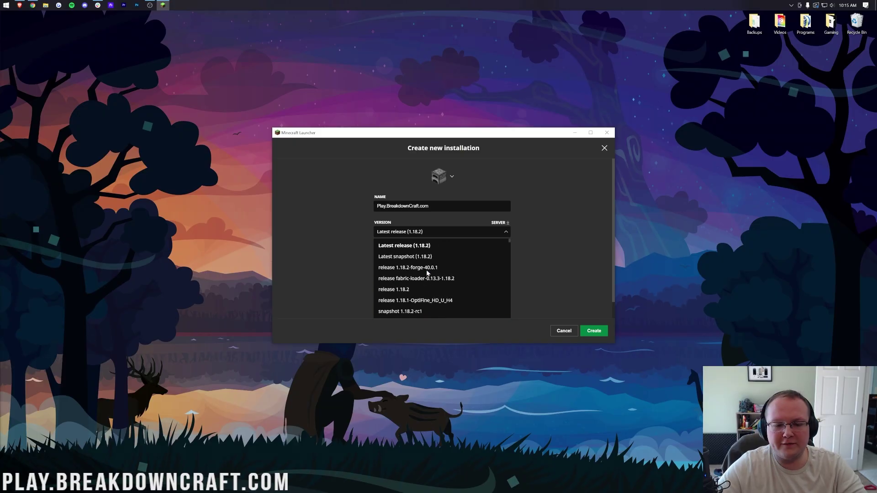
{"action": "left_click", "coordinate": [426, 269]}
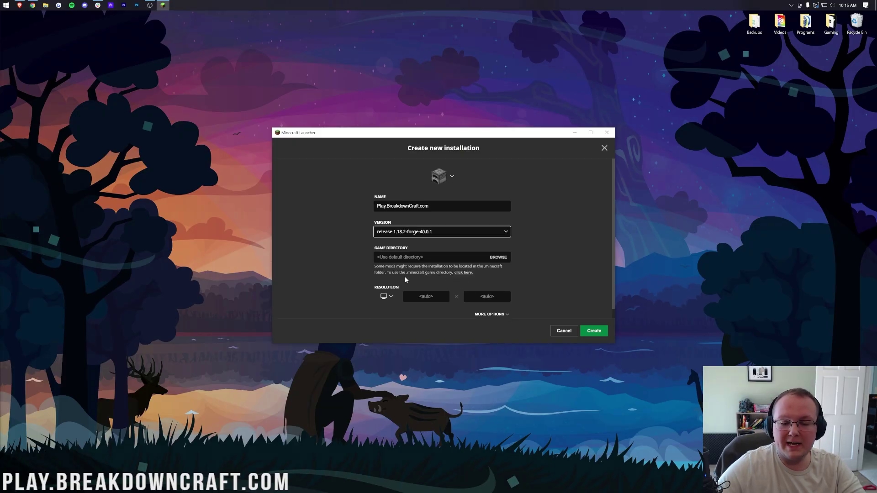
- Set the new installation's resolution to 1920 x 1080 and create the installation
{"action": "left_click", "coordinate": [386, 297]}
{"action": "left_click", "coordinate": [377, 276]}
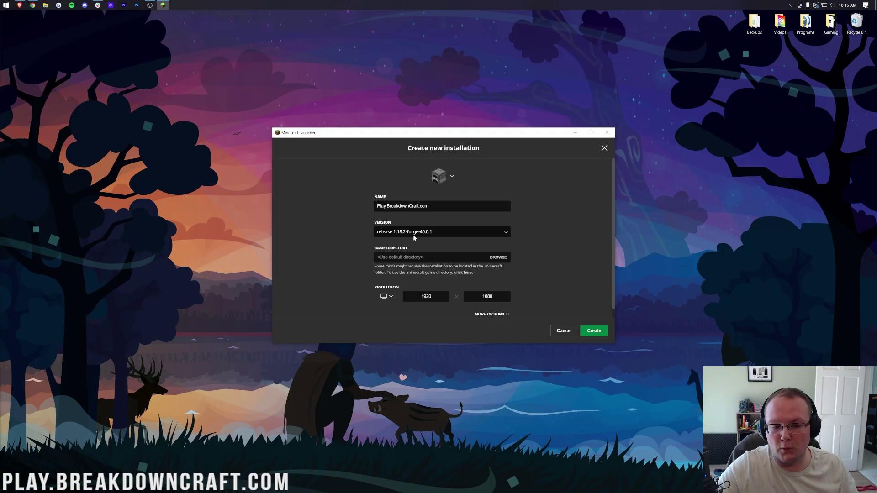
{"action": "left_click", "coordinate": [594, 331]}
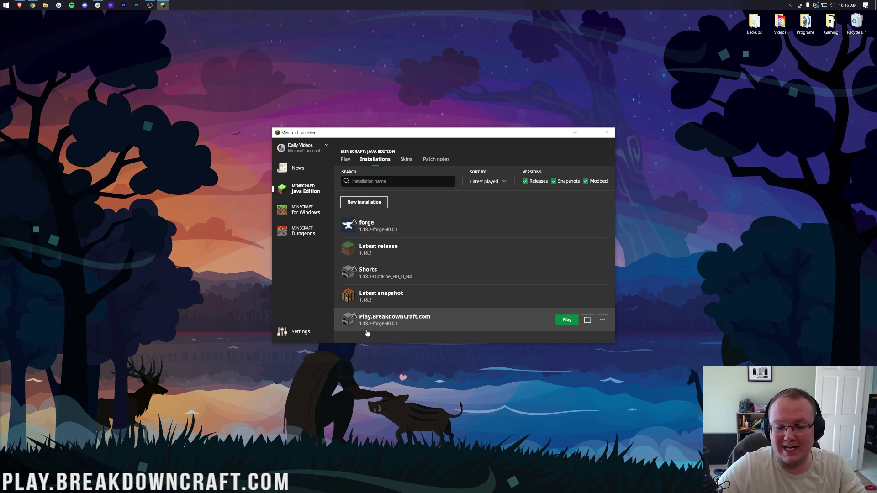
- Launch the Play.BreakdownCraft.com installation as a modified game, view its mods list and return to the main menu
{"action": "left_click", "coordinate": [566, 320]}
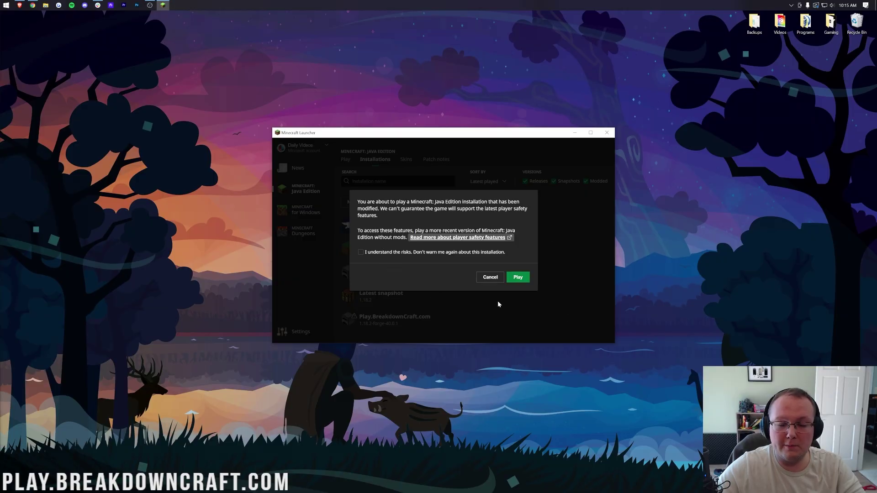
{"action": "left_click", "coordinate": [526, 277]}
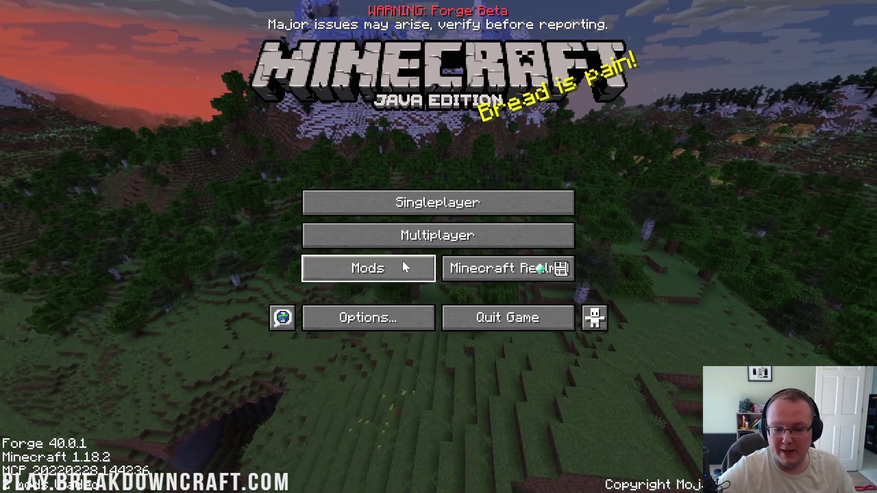
{"action": "left_click", "coordinate": [373, 273]}
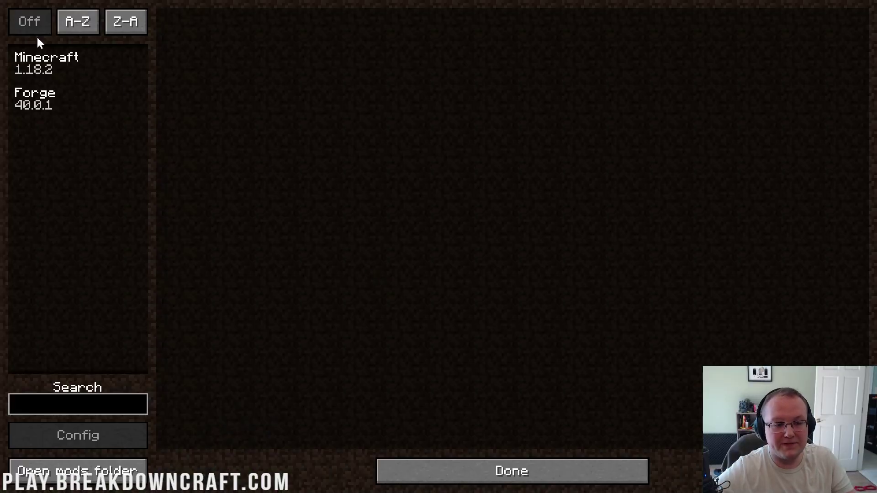
{"action": "left_click", "coordinate": [522, 479]}
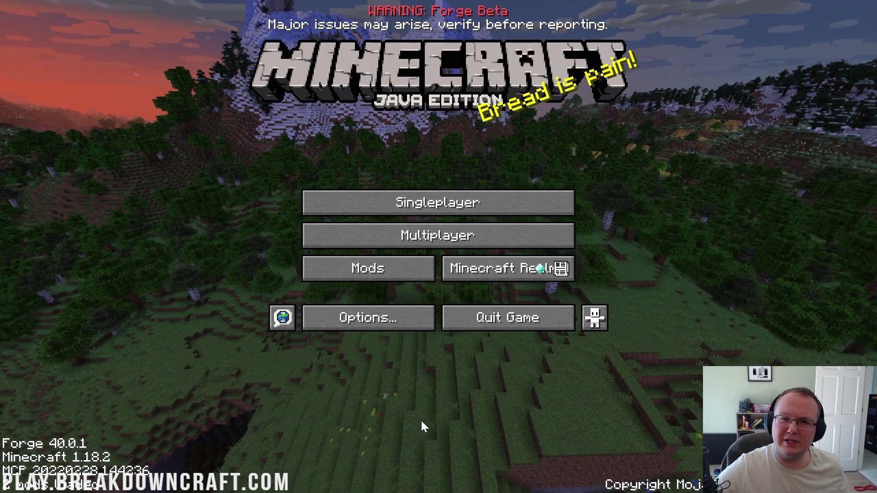